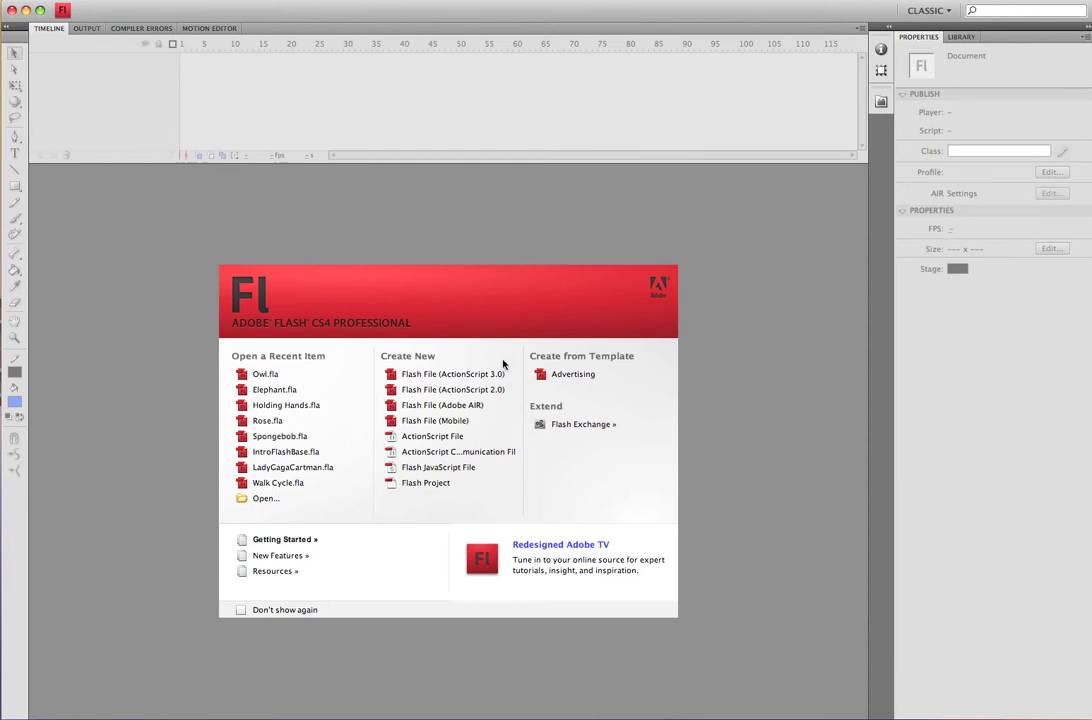
# Create a new Flash File (ActionScript 3.0) document from the Welcome screen.
pyautogui.click(477, 375)
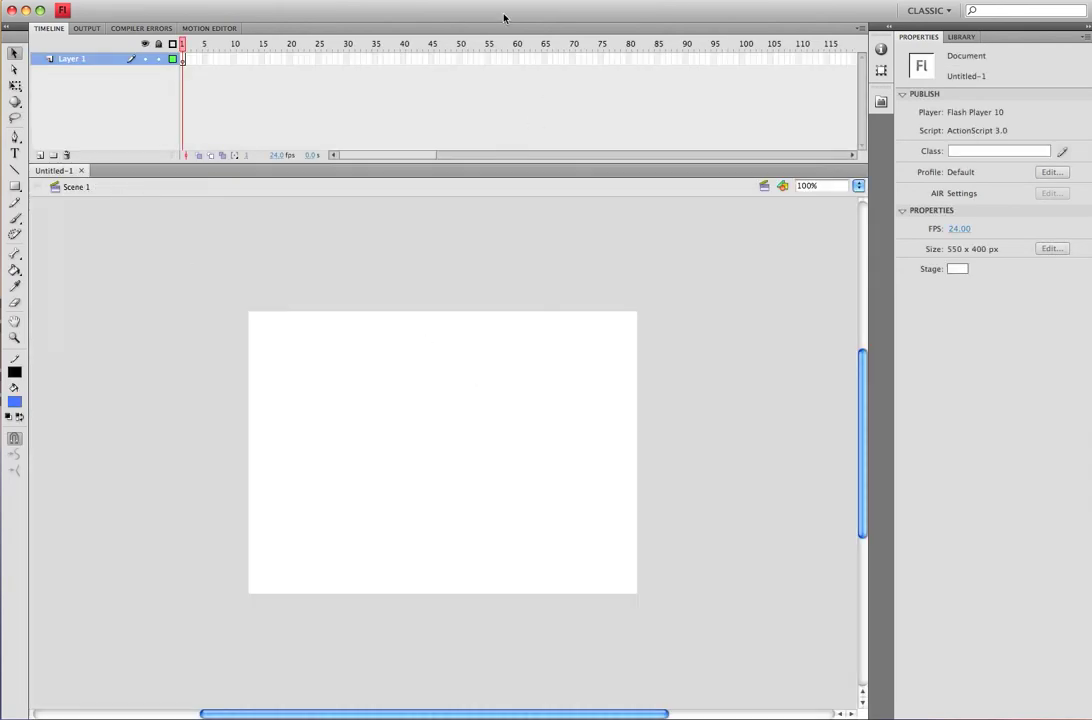
# Draw a rectangle in the stage's upper-left area and select it along with its outline.
pyautogui.click(15, 186)
pyautogui.moveTo(333, 365); pyautogui.dragTo(442, 443)
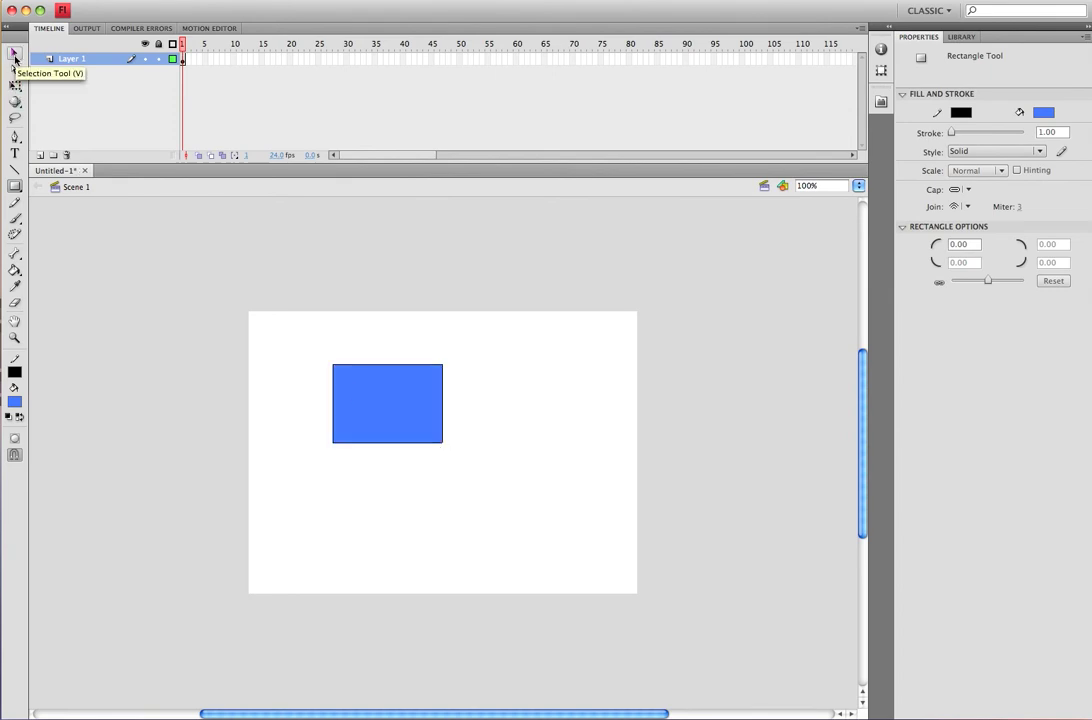
pyautogui.click(15, 56)
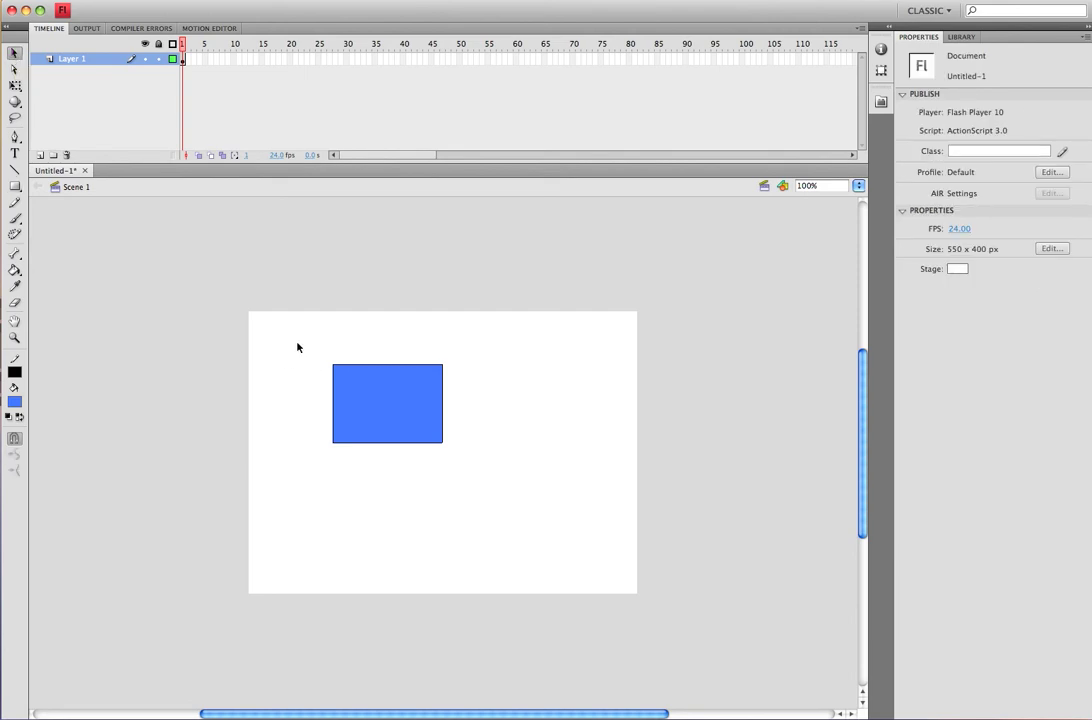
pyautogui.moveTo(297, 347); pyautogui.dragTo(486, 473)
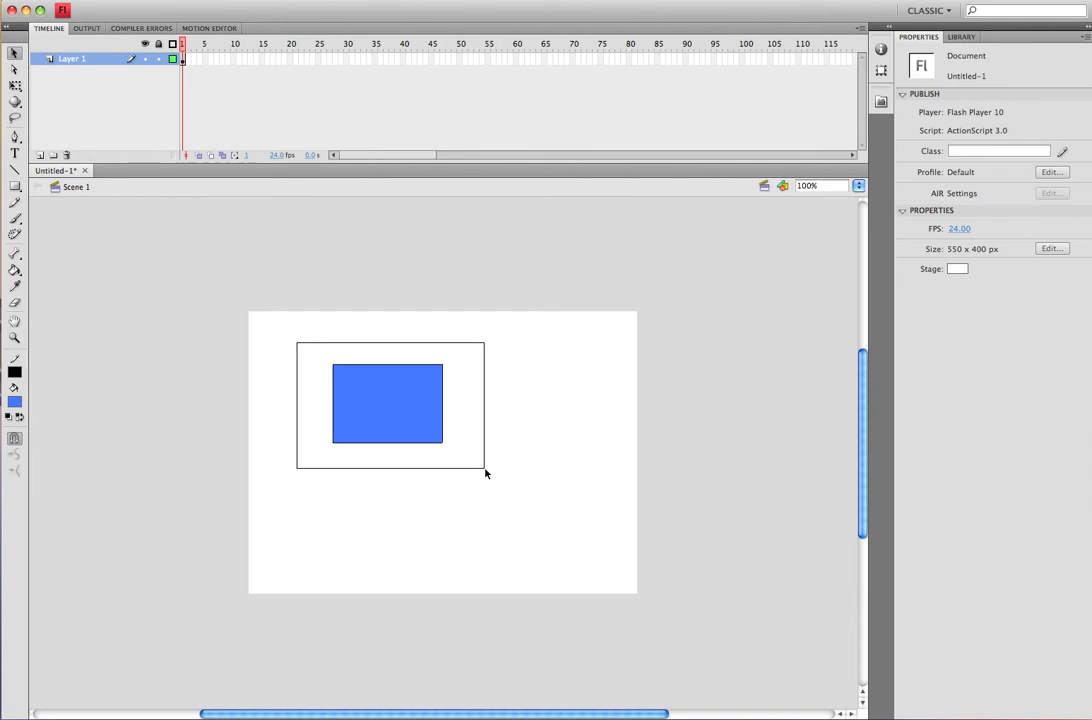
pyautogui.moveTo(486, 473); pyautogui.dragTo(474, 473)
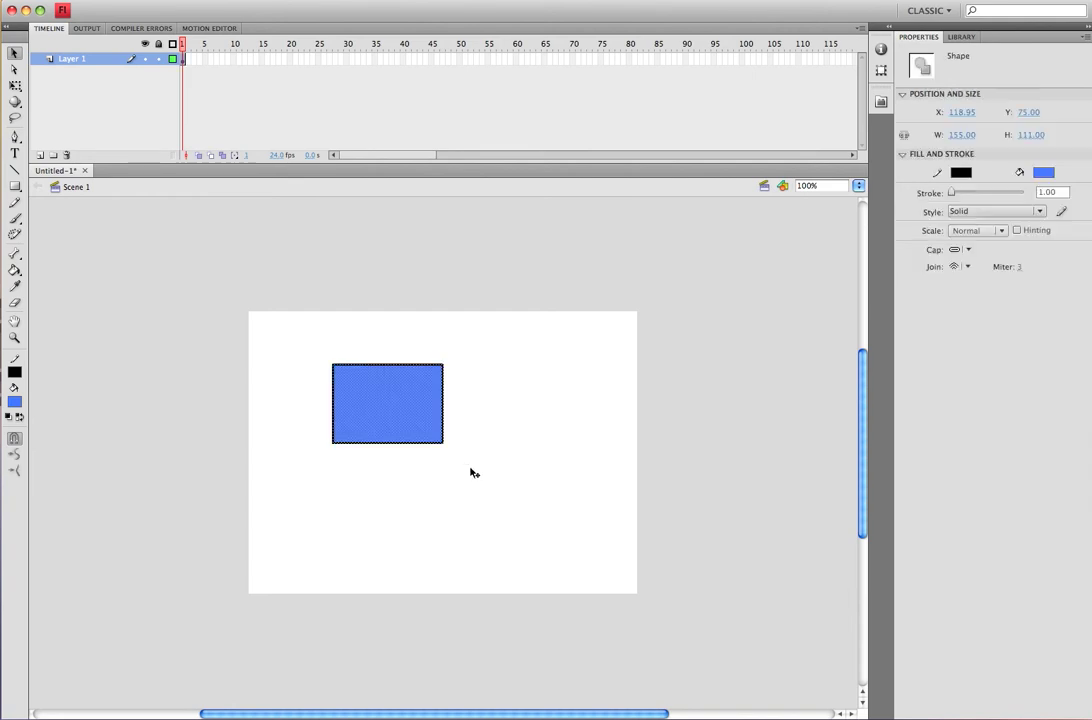
pyautogui.rightClick(405, 411)
# Convert the selected rectangle into a Movie Clip symbol named 'Box'.
pyautogui.click(462, 700)
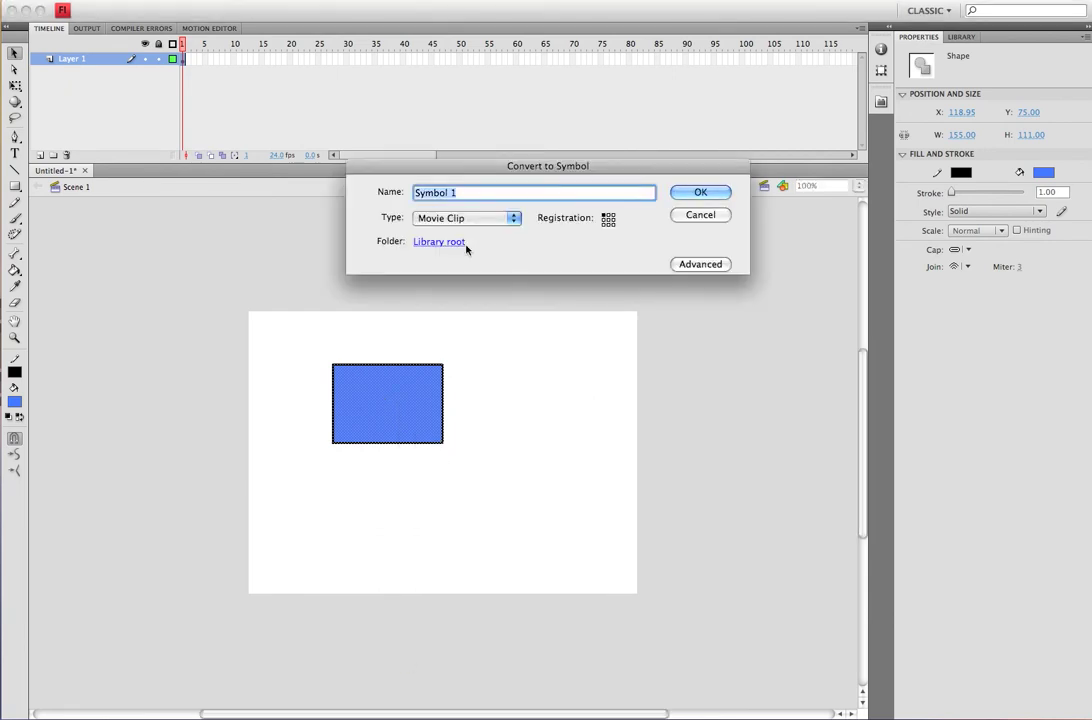
pyautogui.write('Box')
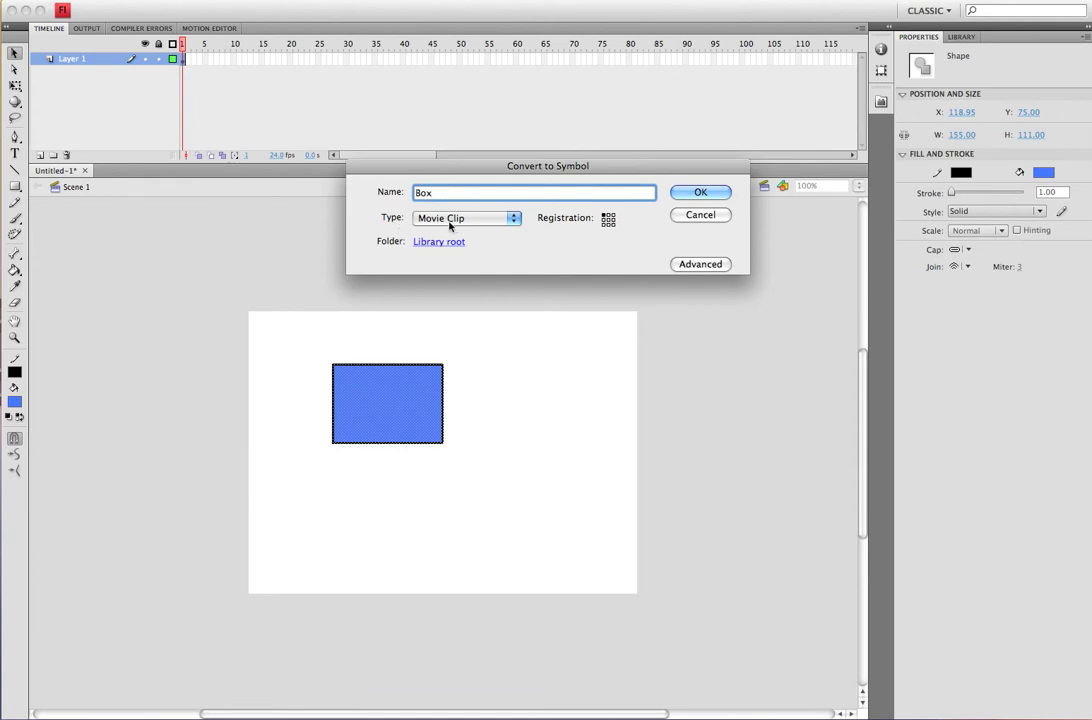
pyautogui.click(707, 195)
pyautogui.click(548, 246)
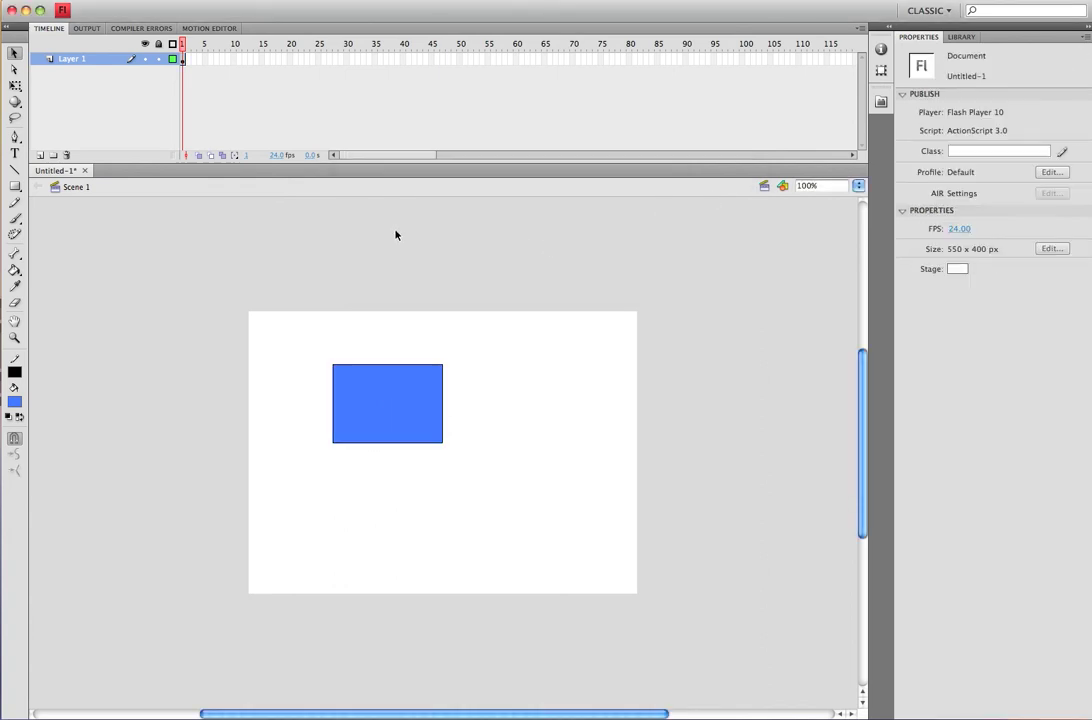
pyautogui.rightClick(383, 400)
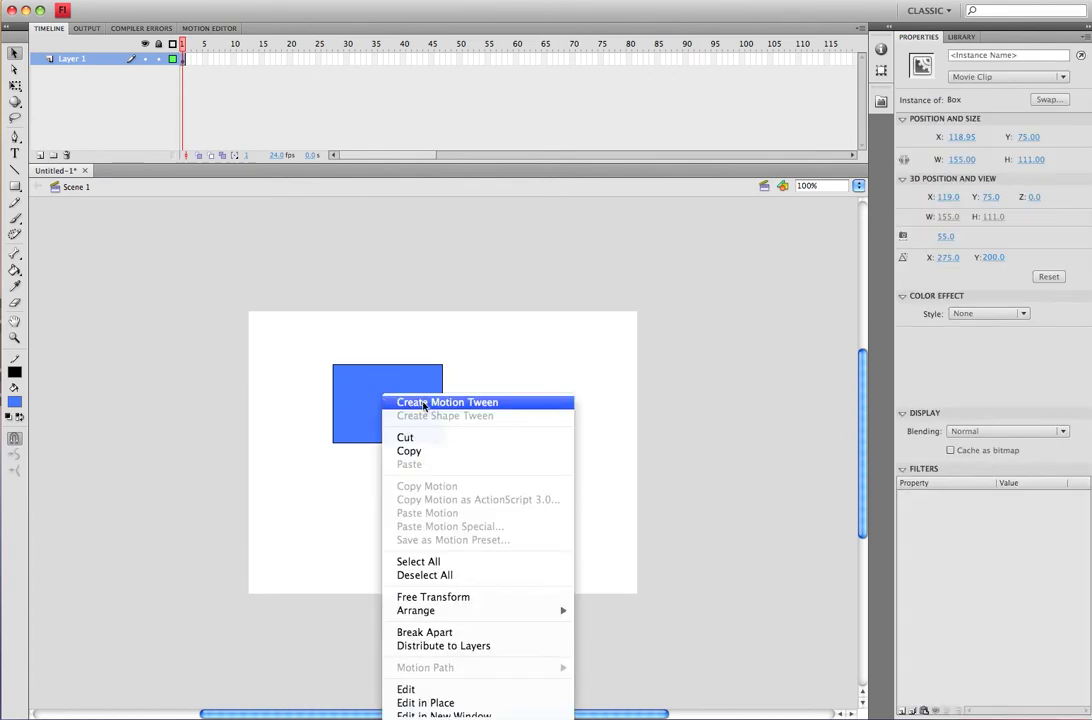
# Apply a motion tween to the Box instance and move to frame 24.
pyautogui.click(406, 404)
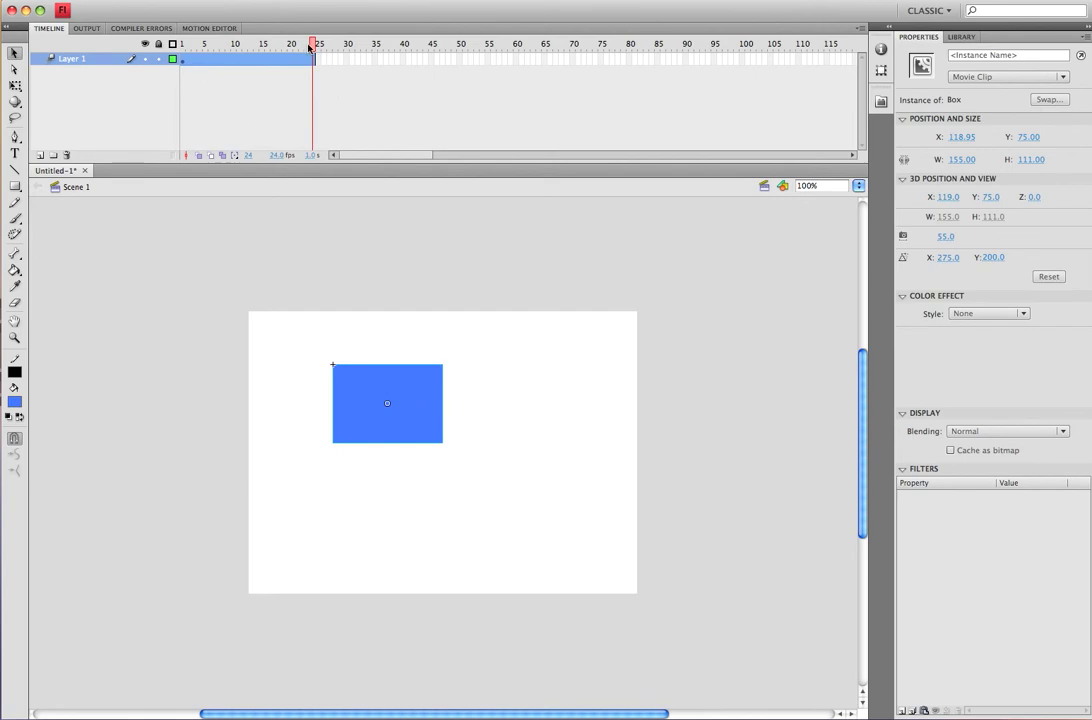
pyautogui.moveTo(310, 45); pyautogui.dragTo(210, 45)
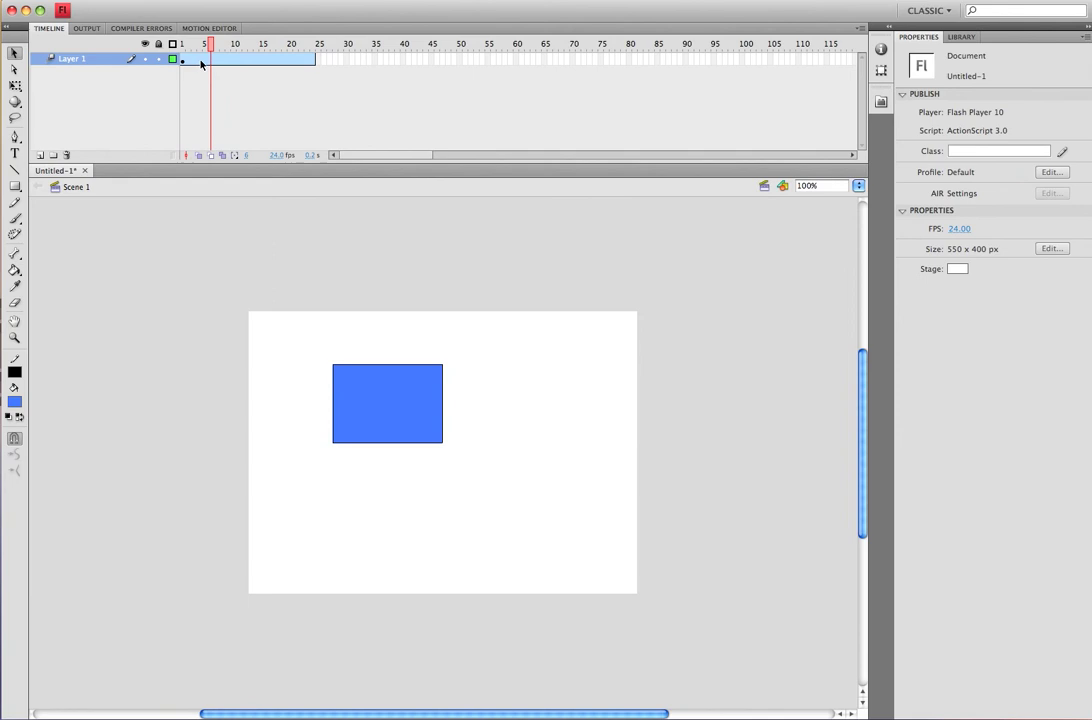
pyautogui.moveTo(210, 45)
pyautogui.mouseDown()
pyautogui.moveTo(187, 46)
pyautogui.moveTo(284, 52)
pyautogui.mouseUp()
pyautogui.click(312, 60)
# Insert a position keyframe at frame 24 and move the Box right and slightly down.
pyautogui.rightClick(315, 64)
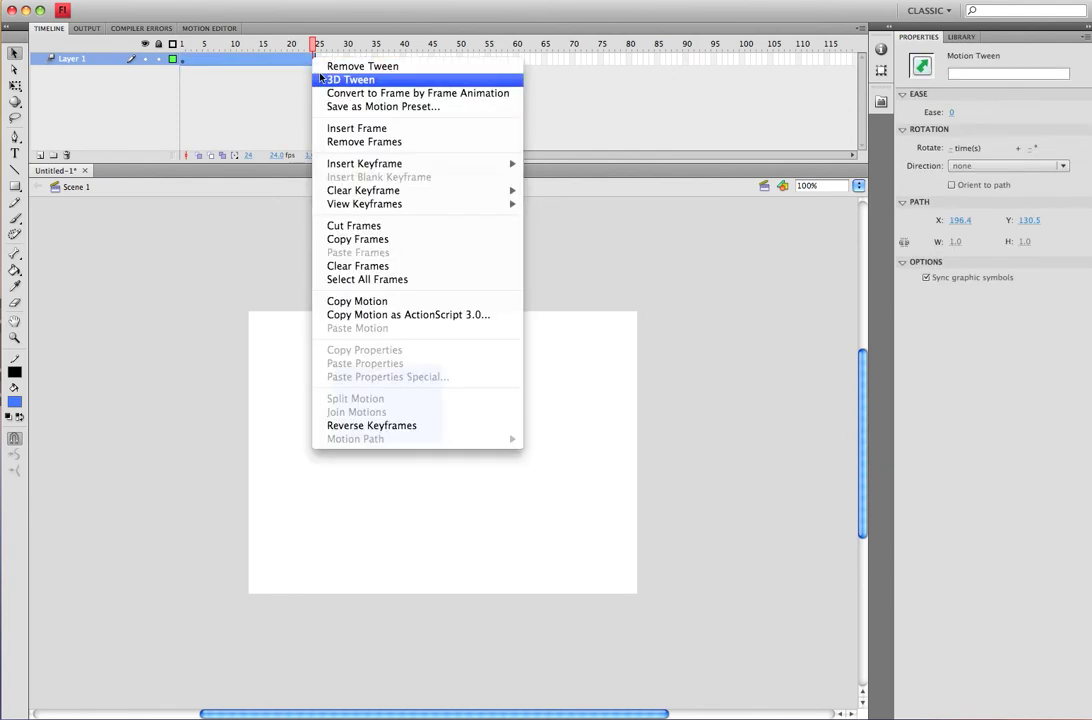
pyautogui.moveTo(365, 163)
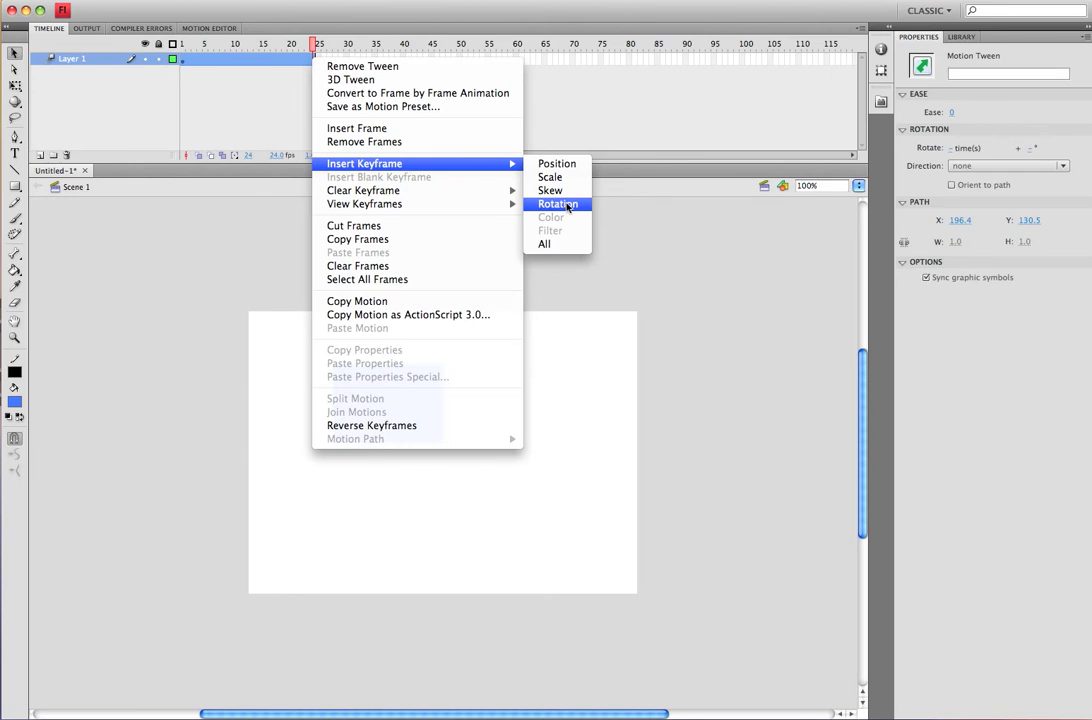
pyautogui.click(560, 166)
pyautogui.press('Return')
pyautogui.moveTo(414, 422); pyautogui.dragTo(522, 436)
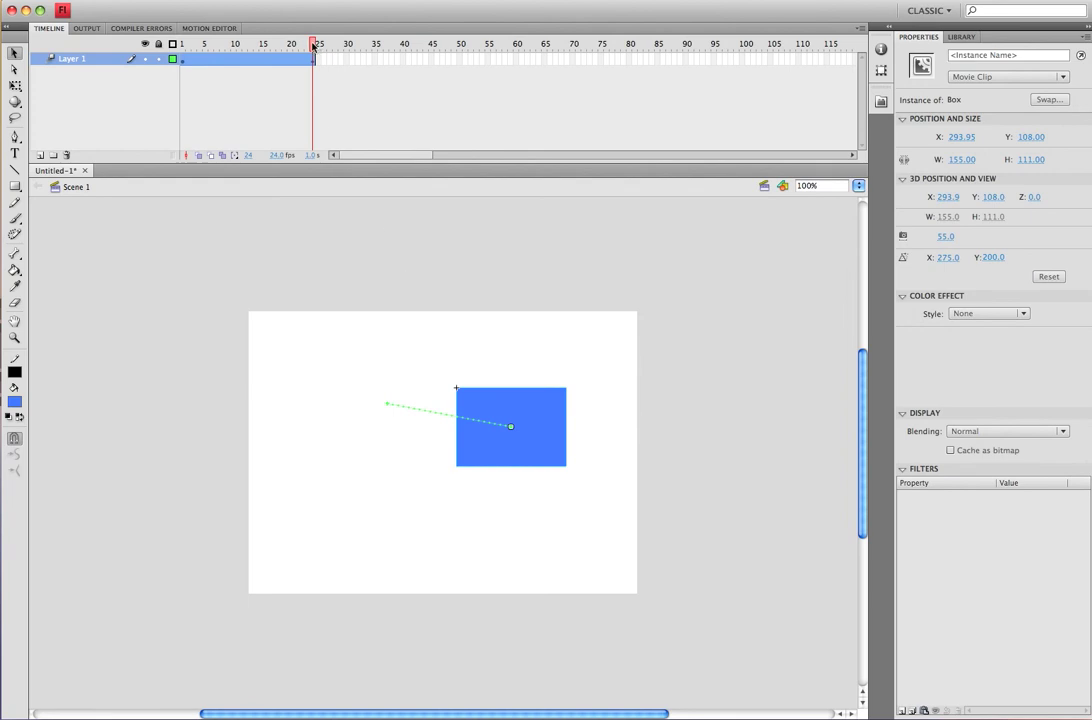
pyautogui.moveTo(313, 45)
pyautogui.mouseDown()
pyautogui.moveTo(295, 46)
pyautogui.moveTo(322, 47)
pyautogui.mouseUp()
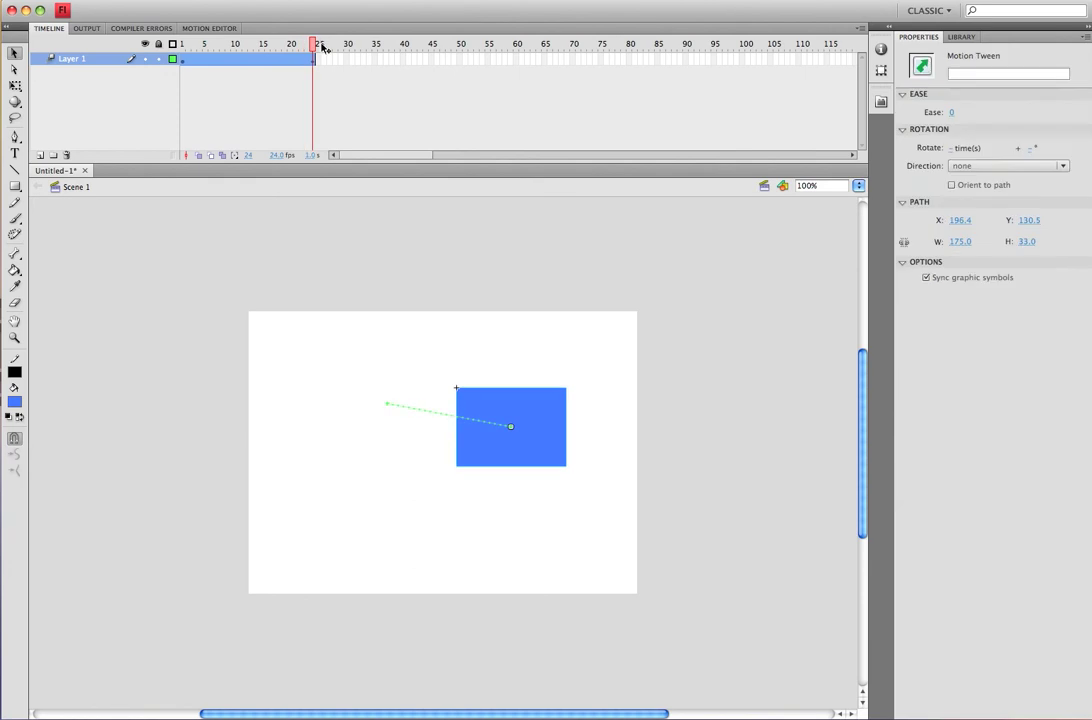
# Zoom to 200% and drag the middle of the motion path upward into an arc.
pyautogui.click(500, 354)
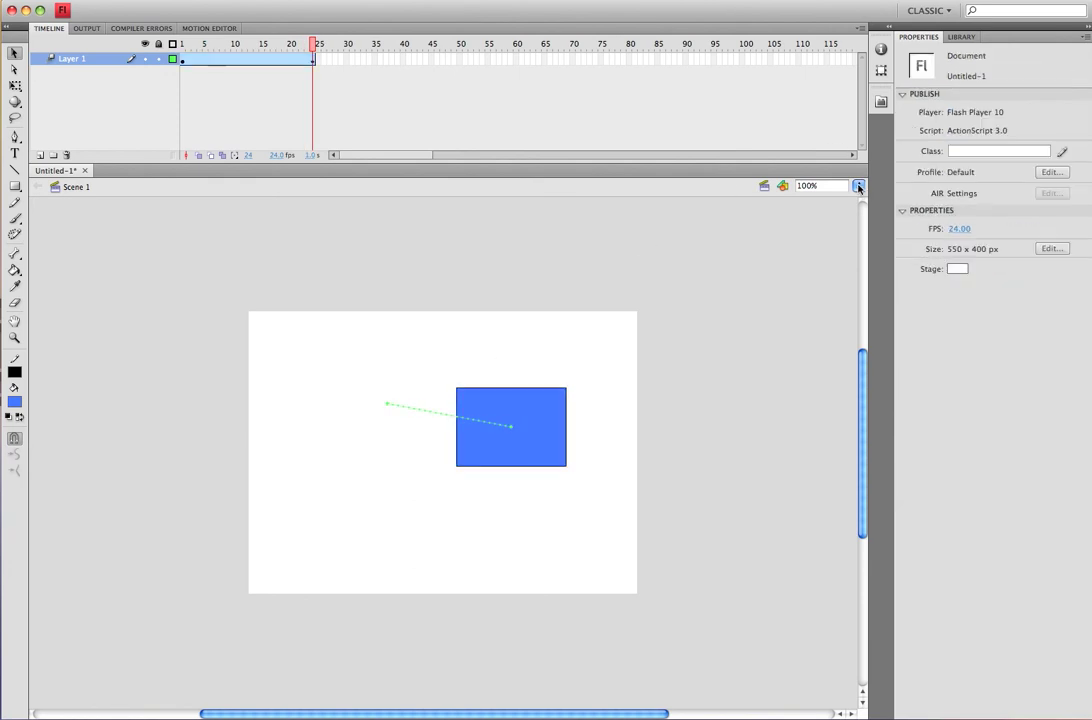
pyautogui.click(858, 187)
pyautogui.click(855, 221)
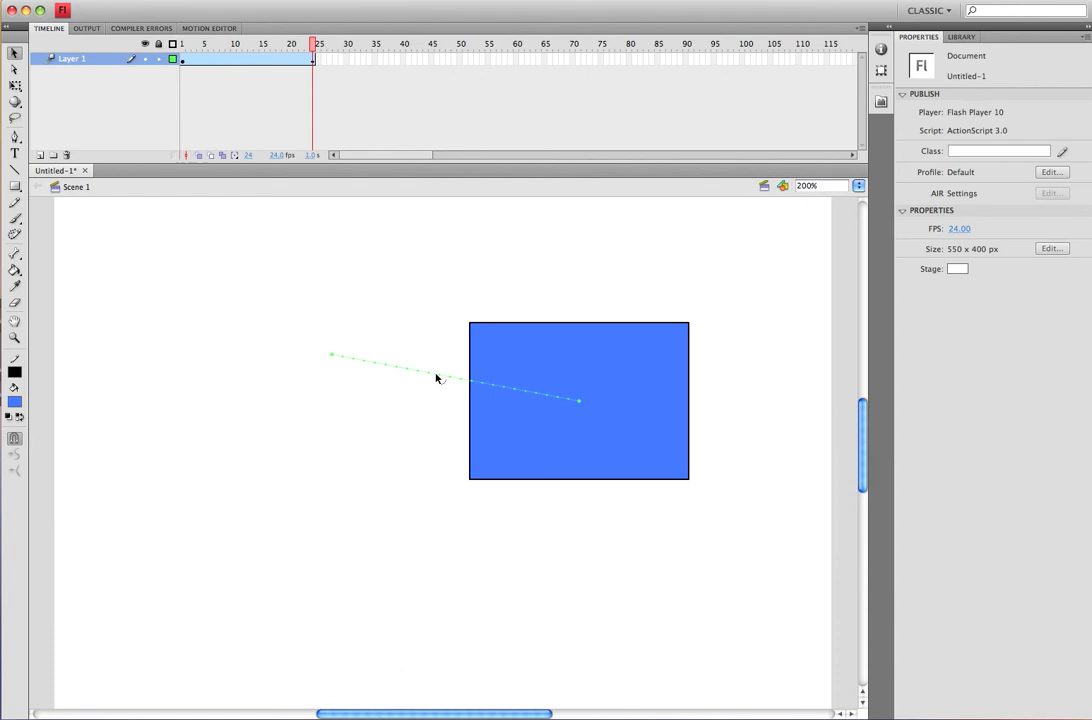
pyautogui.moveTo(445, 380); pyautogui.dragTo(449, 331)
pyautogui.moveTo(449, 333)
pyautogui.mouseDown()
pyautogui.moveTo(446, 352)
pyautogui.moveTo(463, 280)
pyautogui.mouseUp()
pyautogui.click(606, 381)
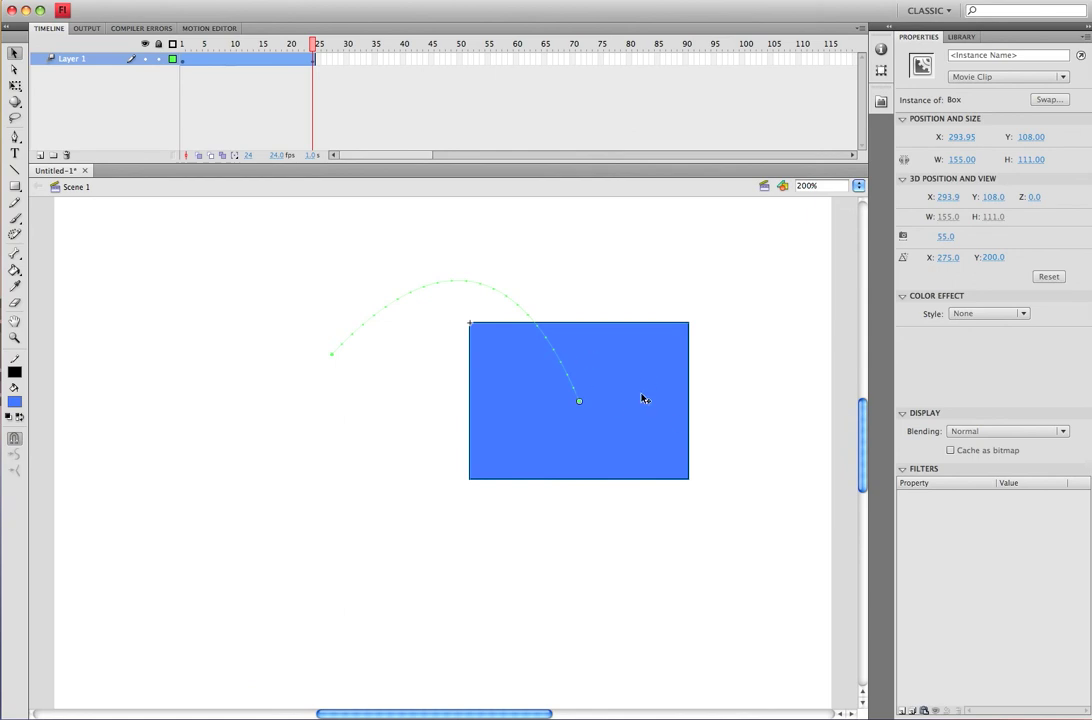
# Rotate the Box about 48° clockwise at frame 24 with the Free Transform tool.
pyautogui.click(16, 87)
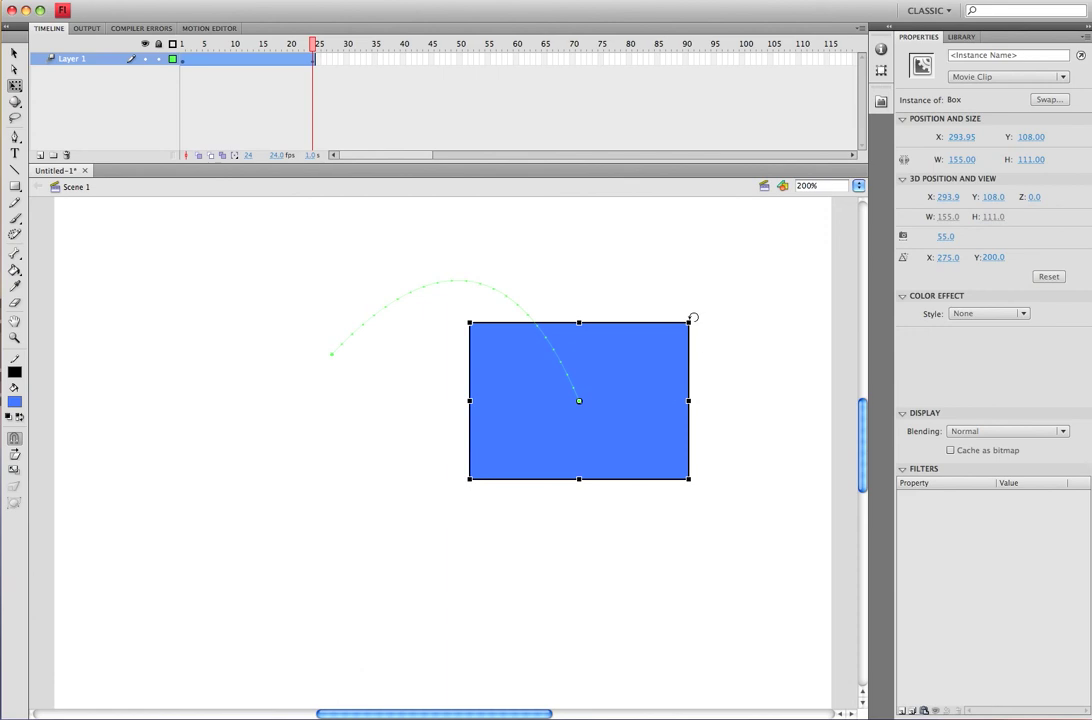
pyautogui.moveTo(693, 318); pyautogui.dragTo(708, 430)
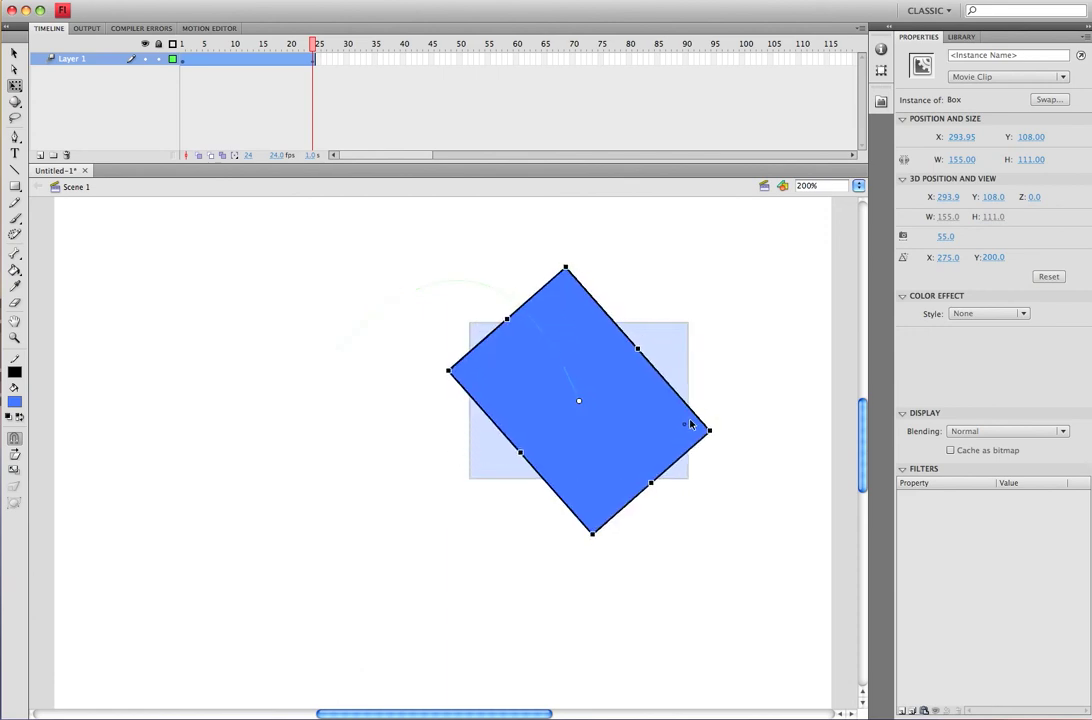
pyautogui.click(734, 356)
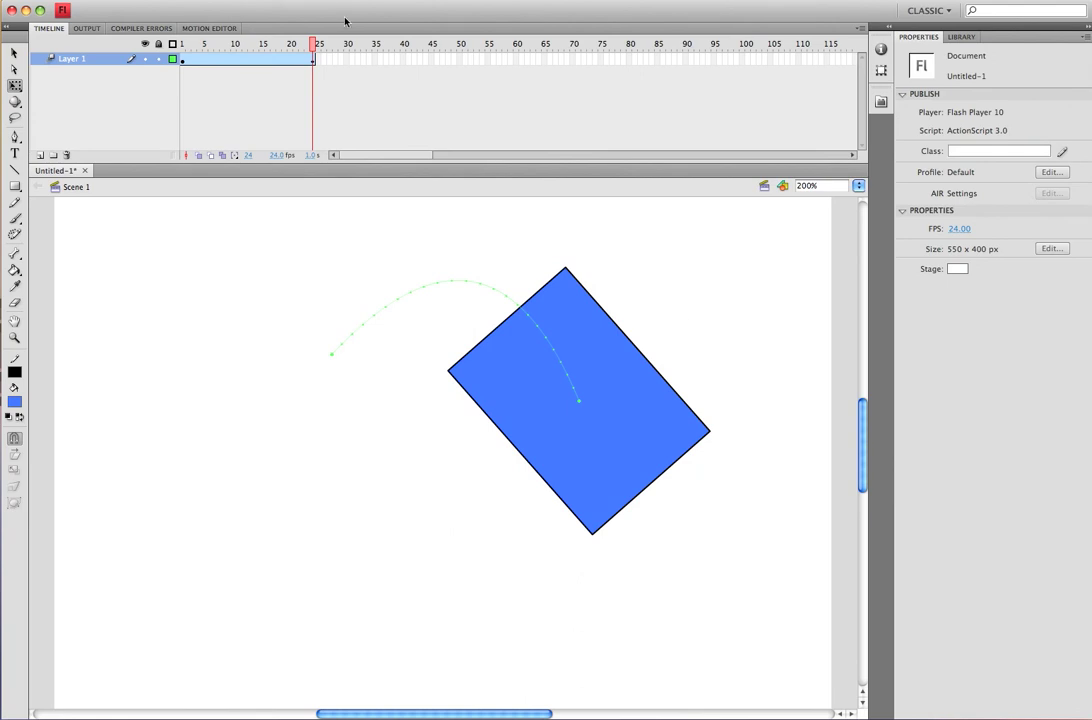
pyautogui.click(182, 58)
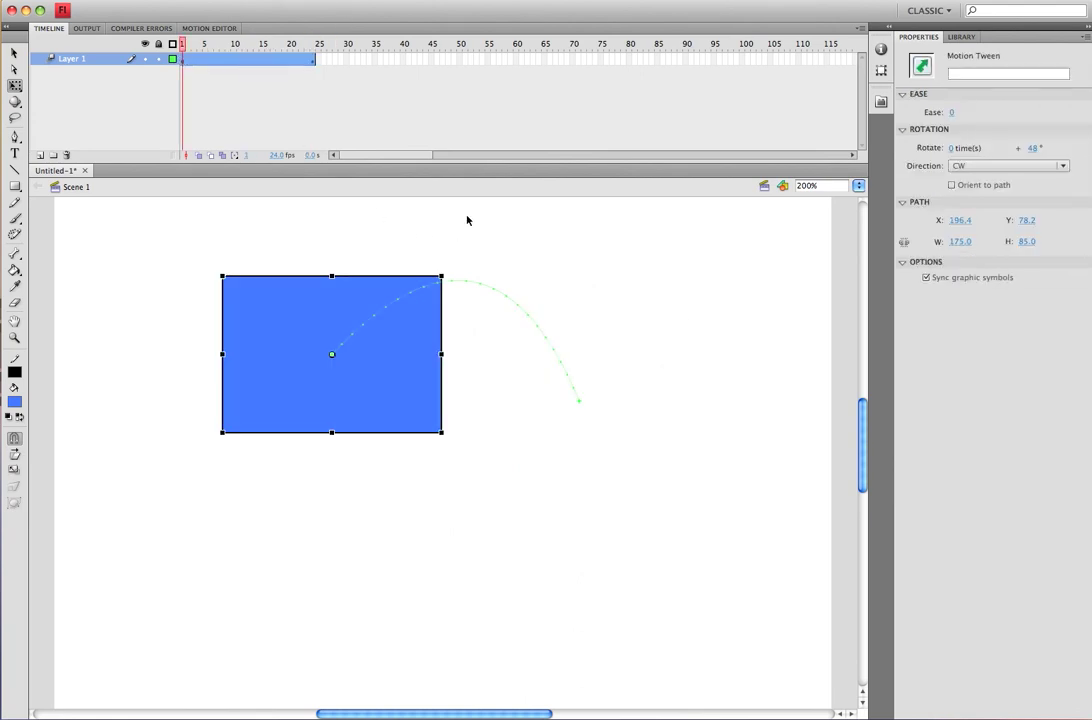
pyautogui.press('Return')
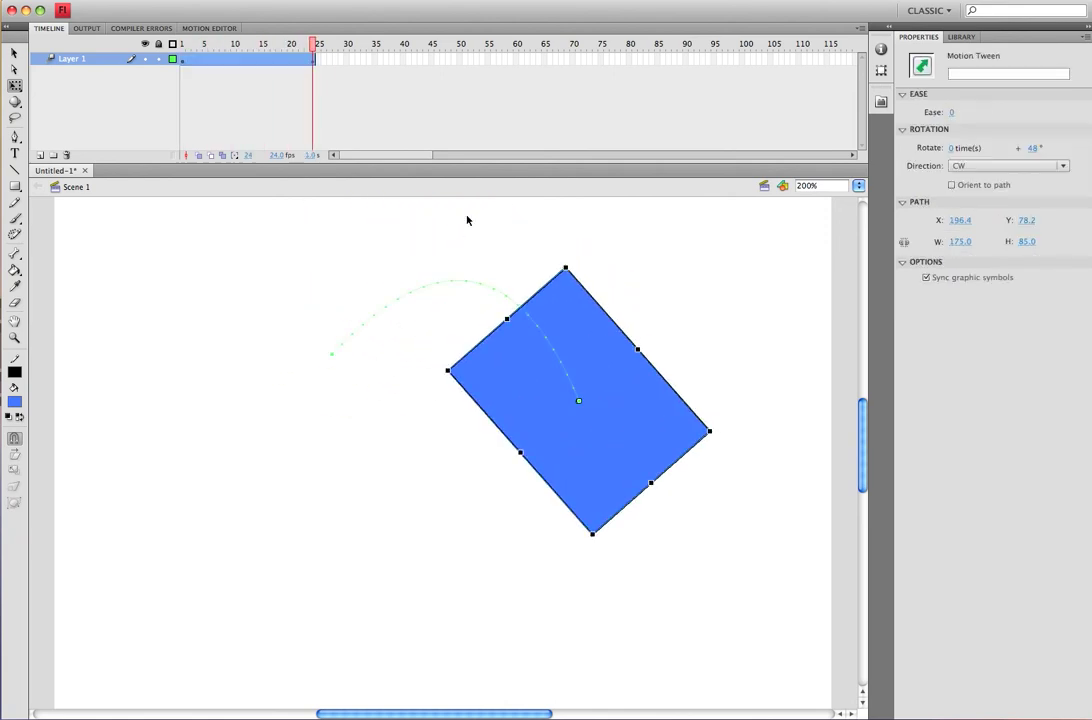
# Set the zoom to 100% and play the tween twice to preview it.
pyautogui.click(858, 185)
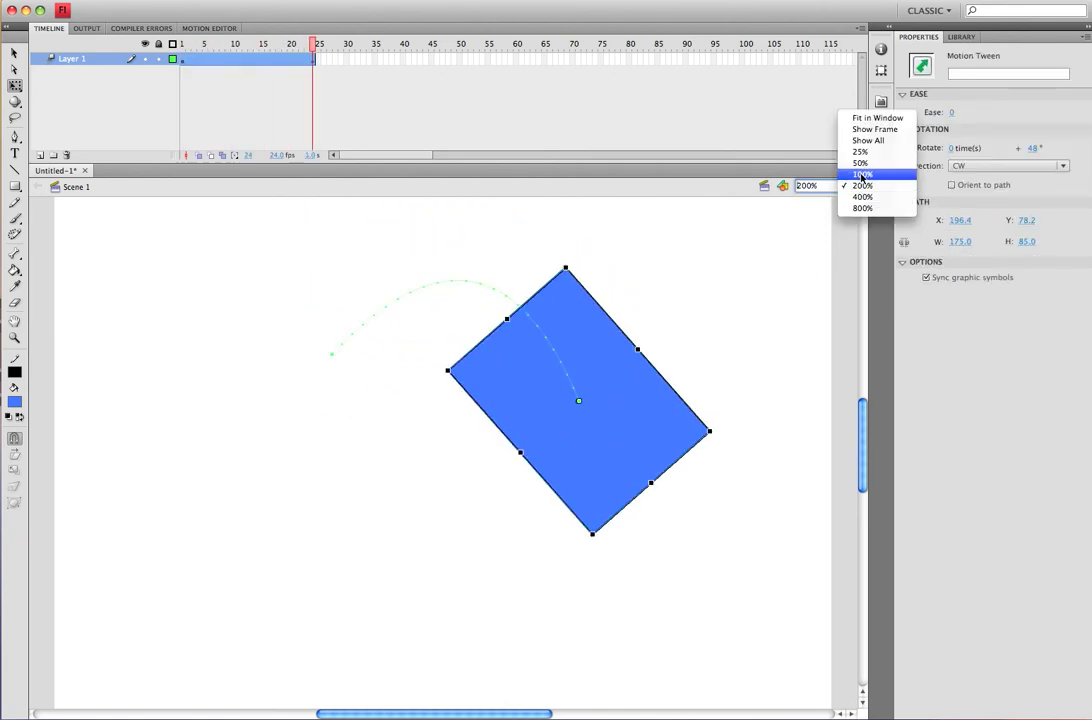
pyautogui.click(862, 175)
pyautogui.press('Return')
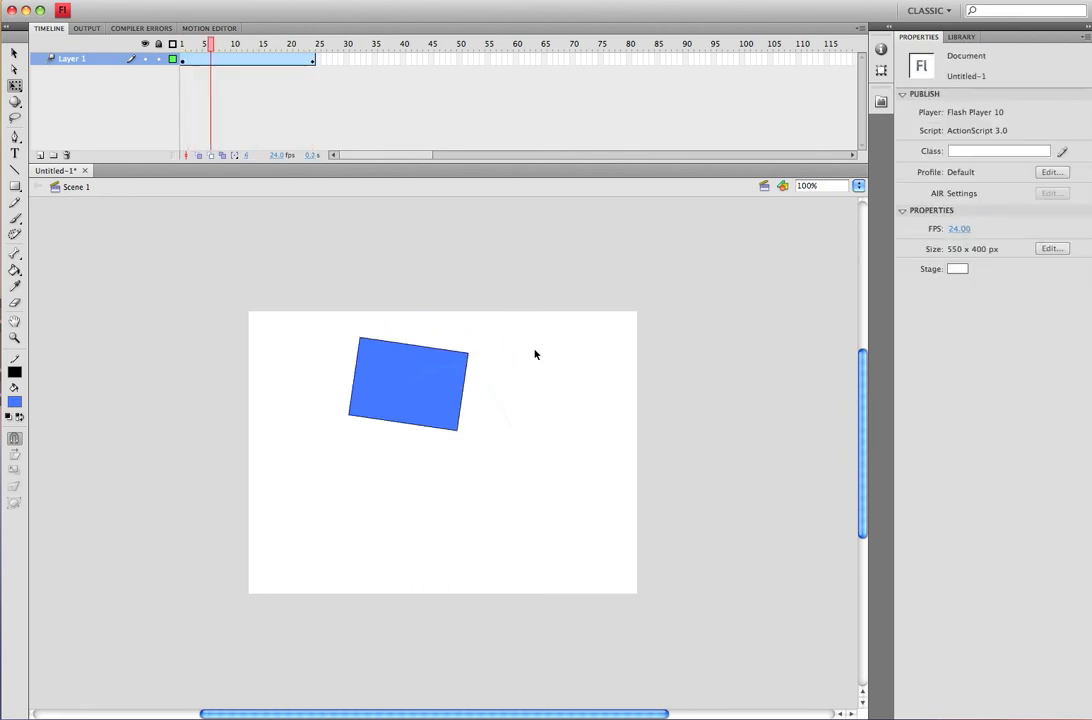
pyautogui.press('Return')
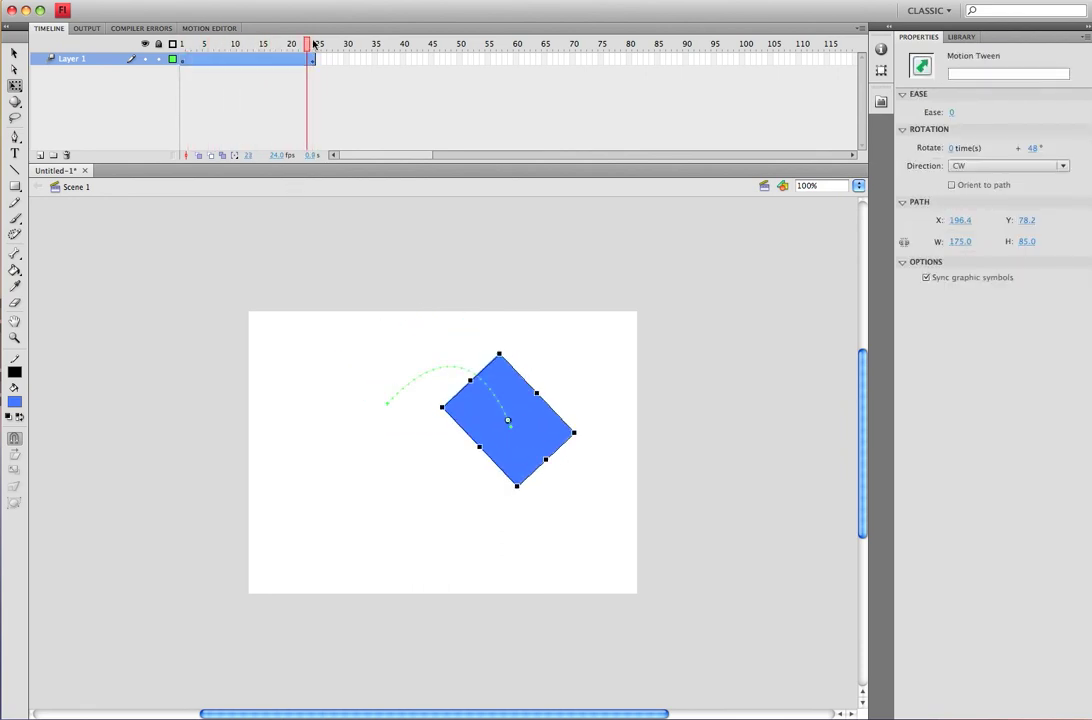
# Scrub to frame 24 and check the Box's rotation along the arc.
pyautogui.moveTo(310, 46); pyautogui.dragTo(316, 46)
pyautogui.click(425, 323)
pyautogui.click(508, 400)
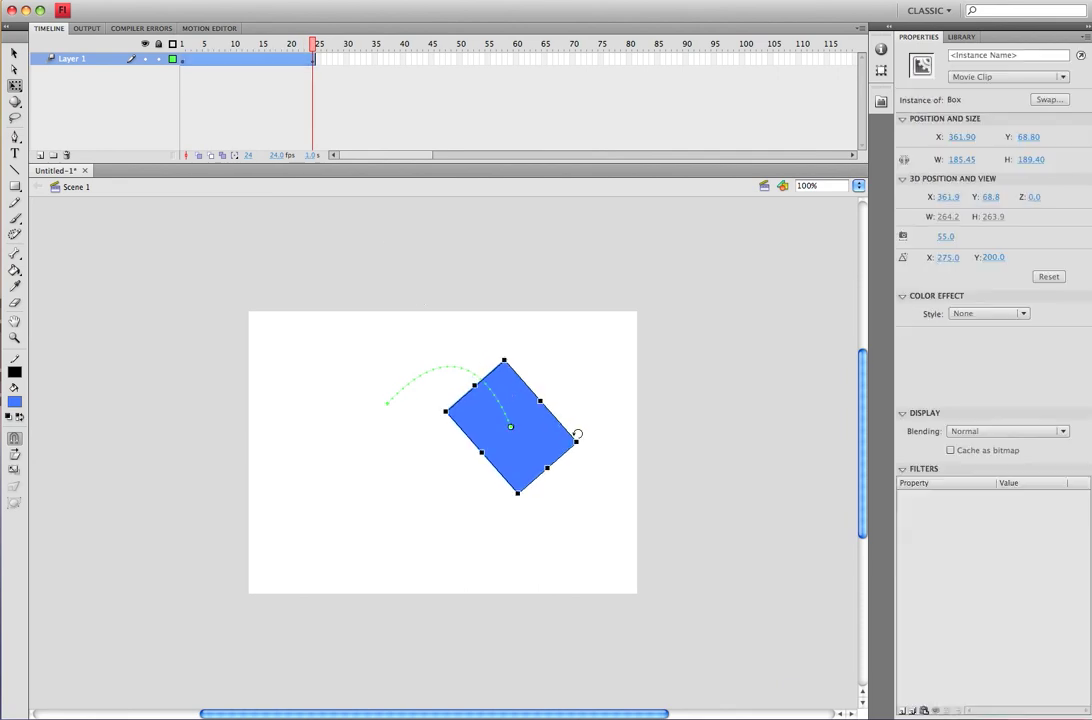
pyautogui.click(390, 407)
pyautogui.click(318, 260)
pyautogui.moveTo(313, 44)
pyautogui.mouseDown()
pyautogui.moveTo(290, 44)
pyautogui.moveTo(316, 52)
pyautogui.mouseUp()
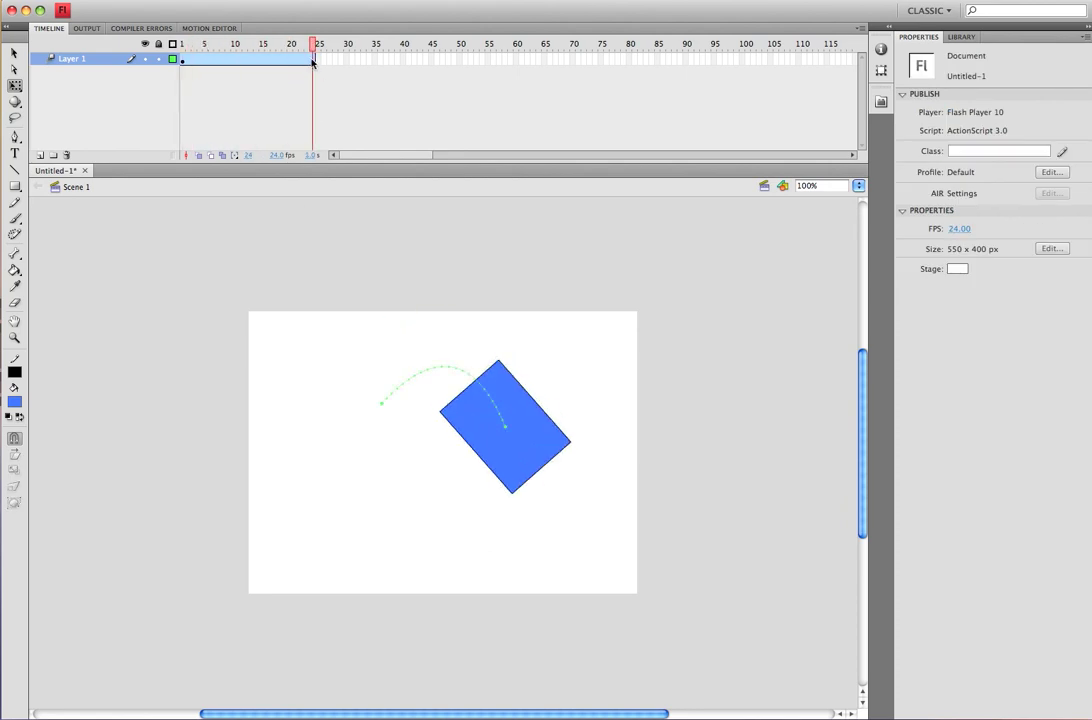
pyautogui.rightClick(312, 62)
pyautogui.moveTo(364, 163)
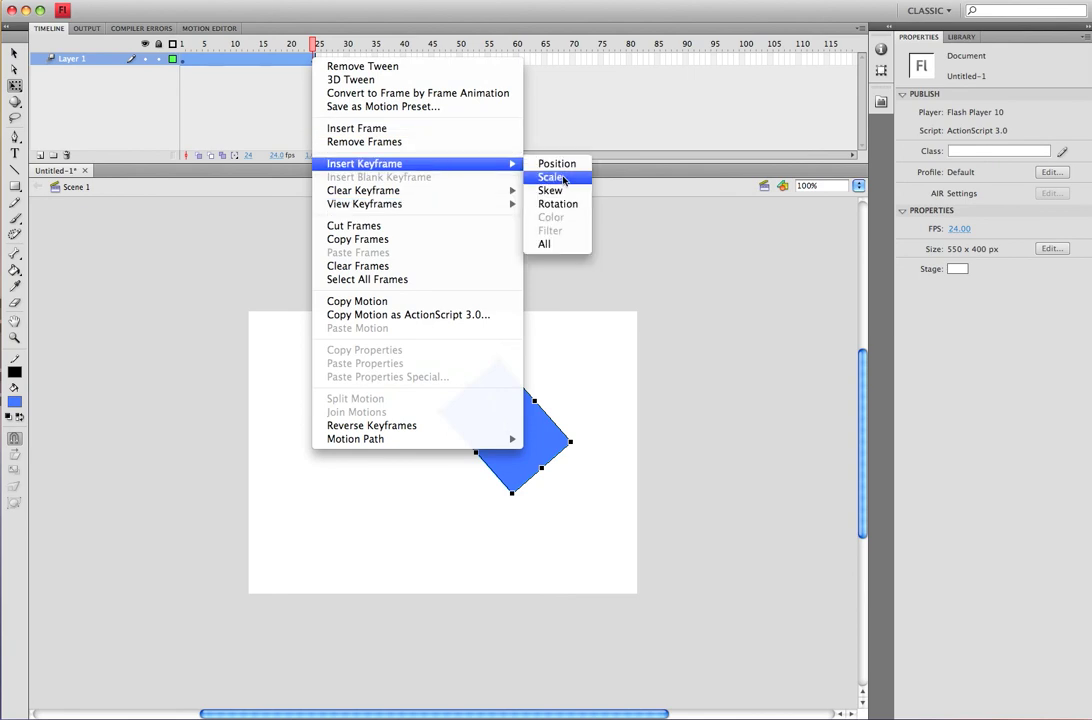
# Add a scale keyframe at frame 24, enlarge the Box, and preview the tween.
pyautogui.click(566, 181)
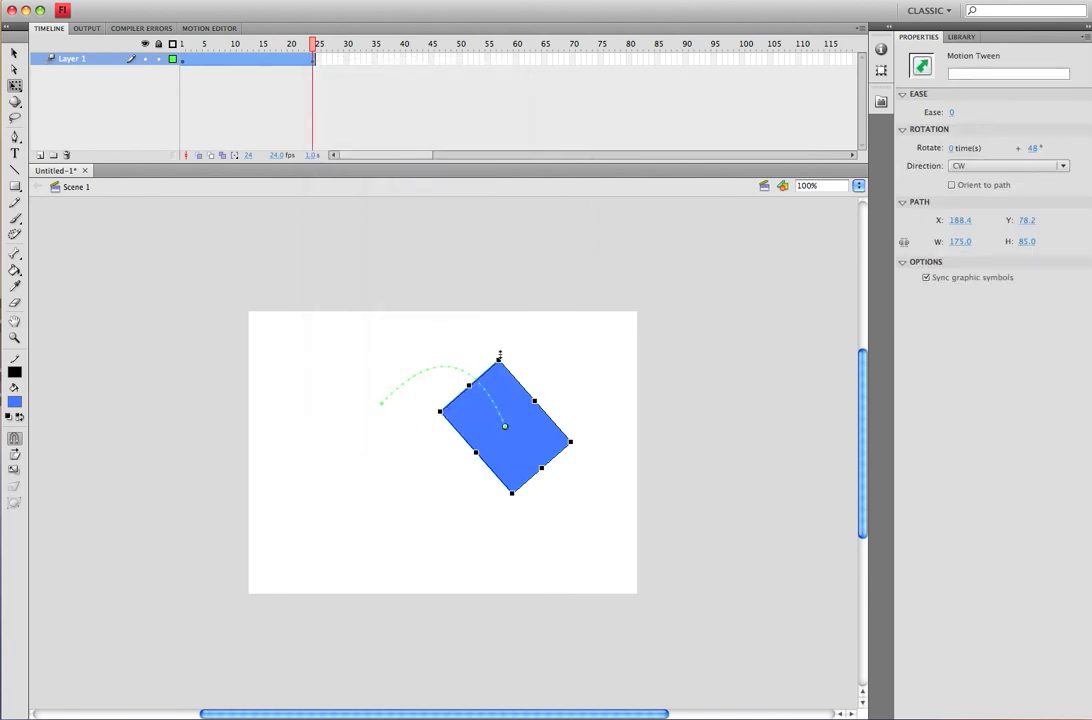
pyautogui.moveTo(500, 354); pyautogui.dragTo(509, 327)
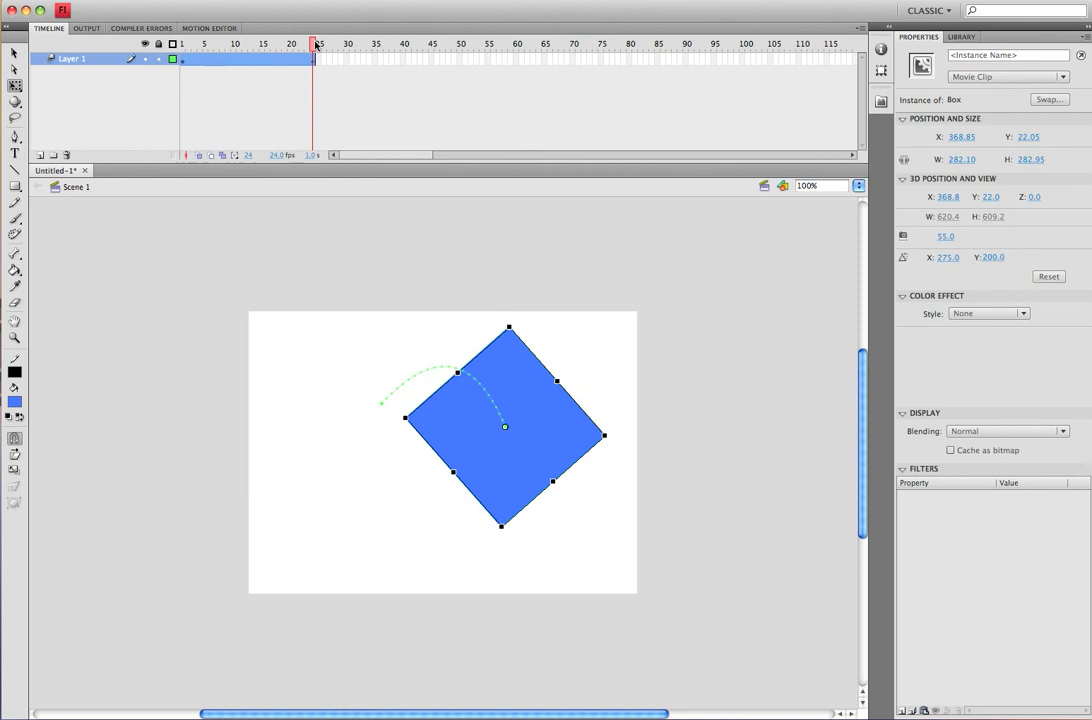
pyautogui.moveTo(315, 44); pyautogui.dragTo(262, 44)
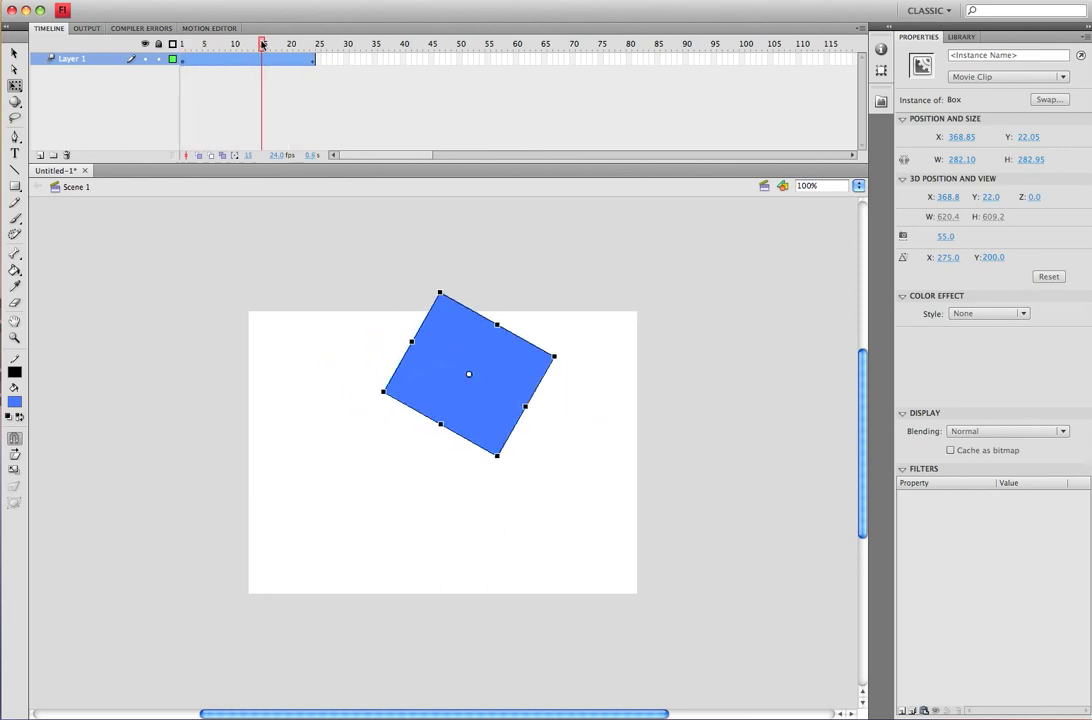
pyautogui.press('Return')
pyautogui.press('Return')
pyautogui.click(522, 375)
# At frame 1, rotate the Box slightly counter-clockwise and scrub through to check it.
pyautogui.click(336, 383)
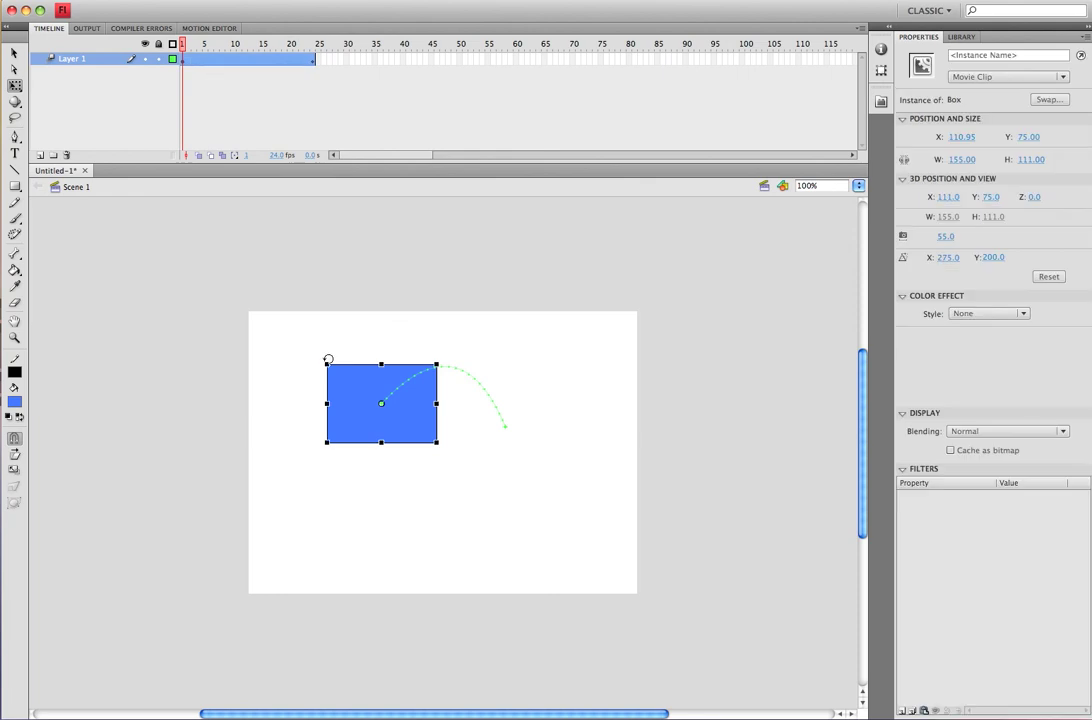
pyautogui.moveTo(328, 359); pyautogui.dragTo(316, 377)
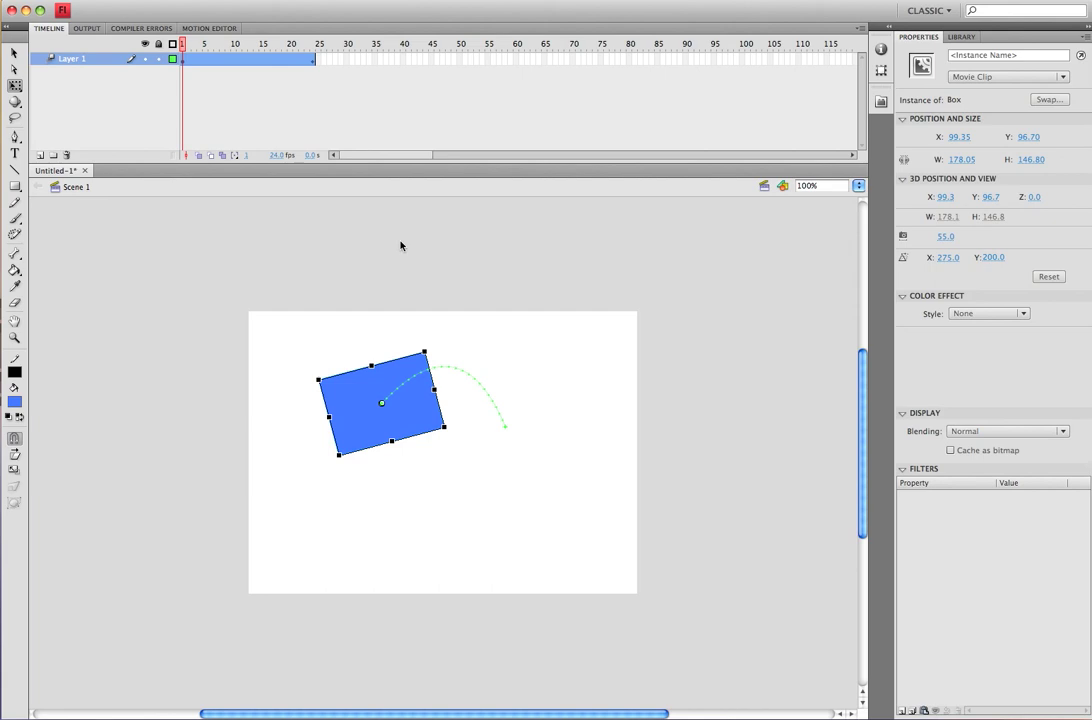
pyautogui.click(218, 101)
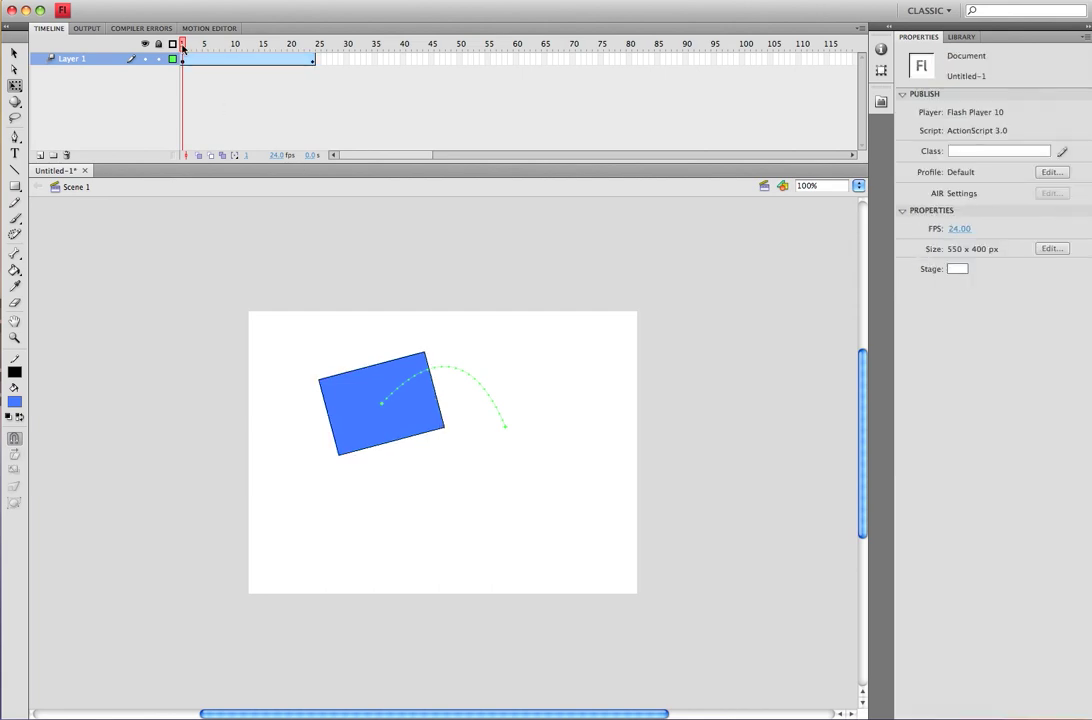
pyautogui.moveTo(183, 47)
pyautogui.mouseDown()
pyautogui.moveTo(308, 47)
pyautogui.moveTo(171, 50)
pyautogui.mouseUp()
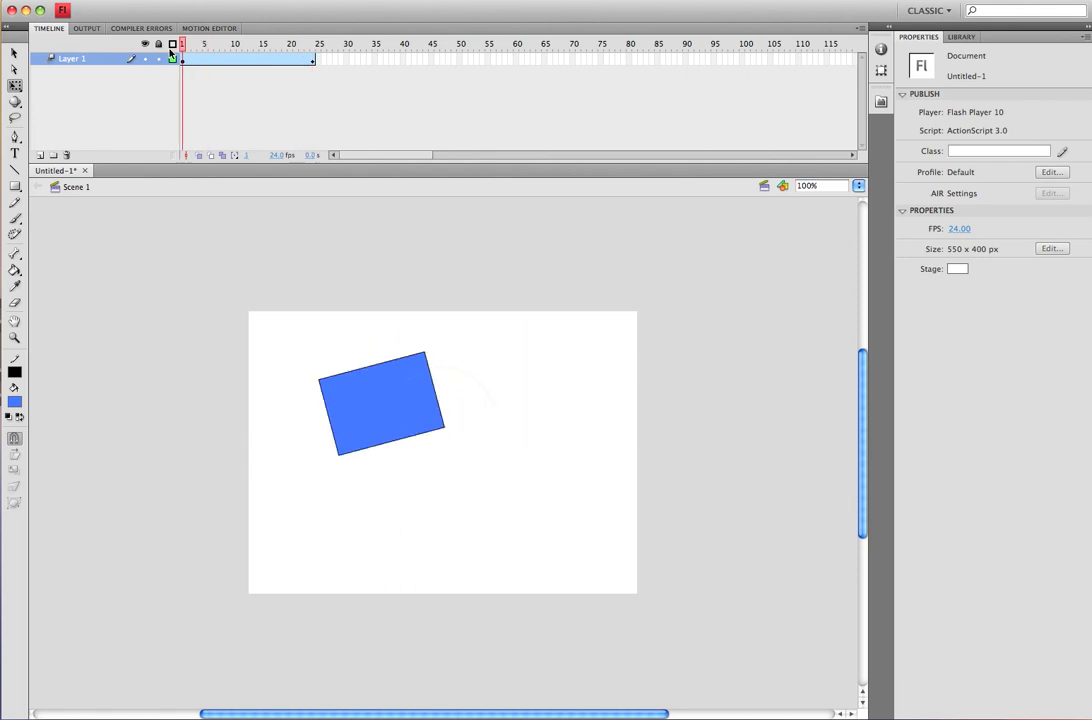